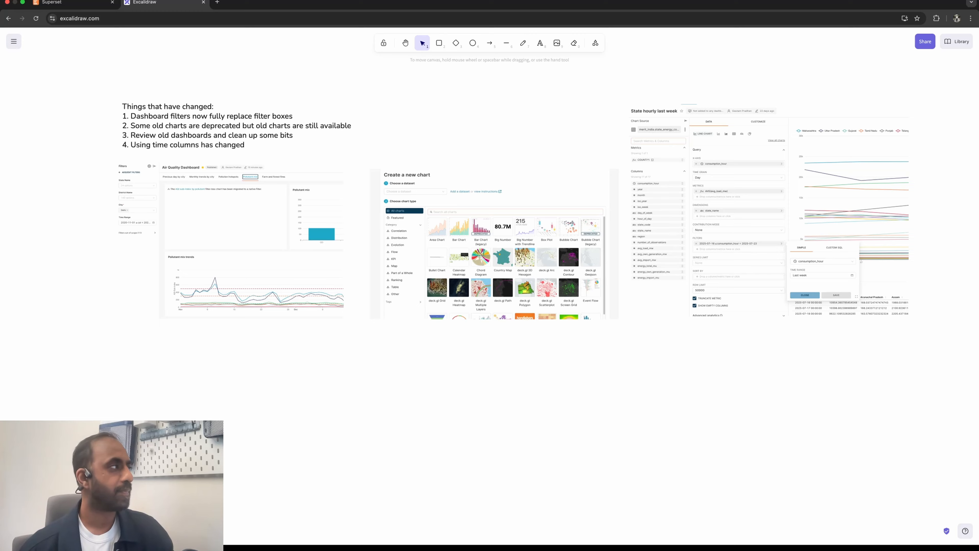
- Switch to Superset, open the Air Quality Dashboard and inspect the out-of-scope filters for the Pollutant mix view
click(77, 3)
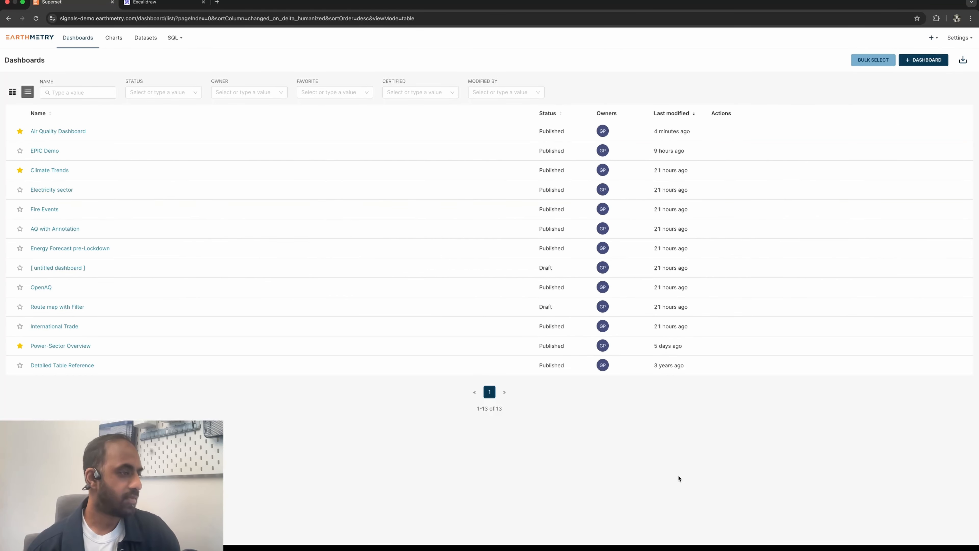
click(69, 132)
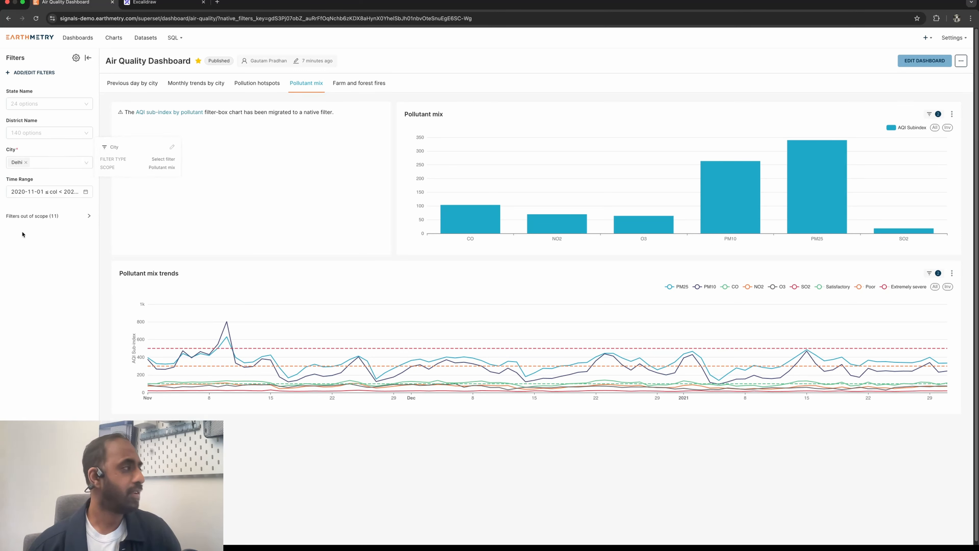
click(32, 219)
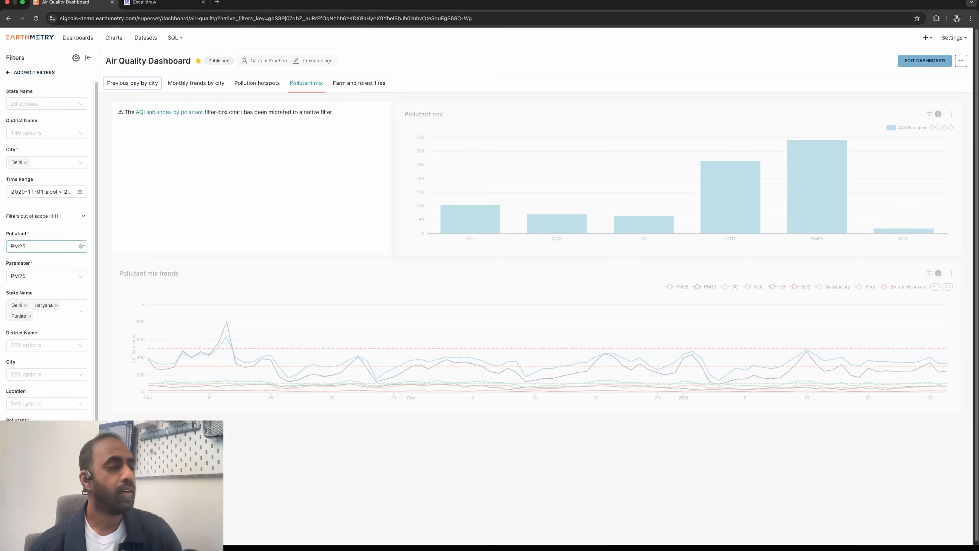
click(51, 217)
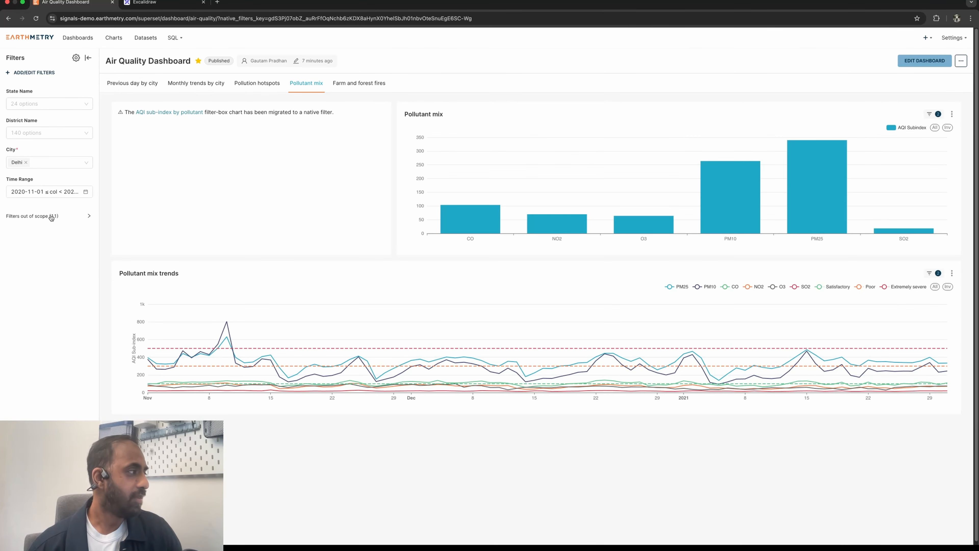
click(51, 217)
click(51, 217)
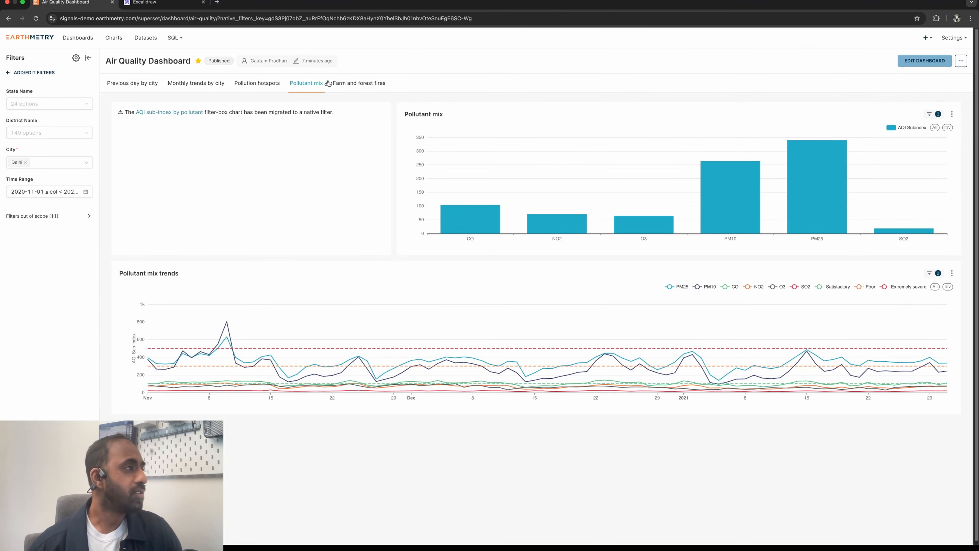
- Show the dashboard's Previous day by city view and inspect its out-of-scope filters
click(143, 85)
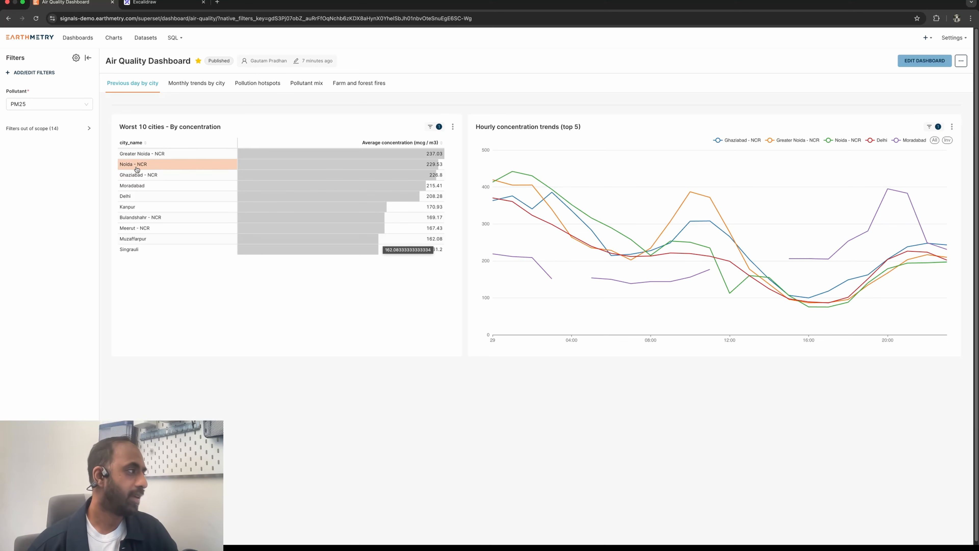
click(60, 130)
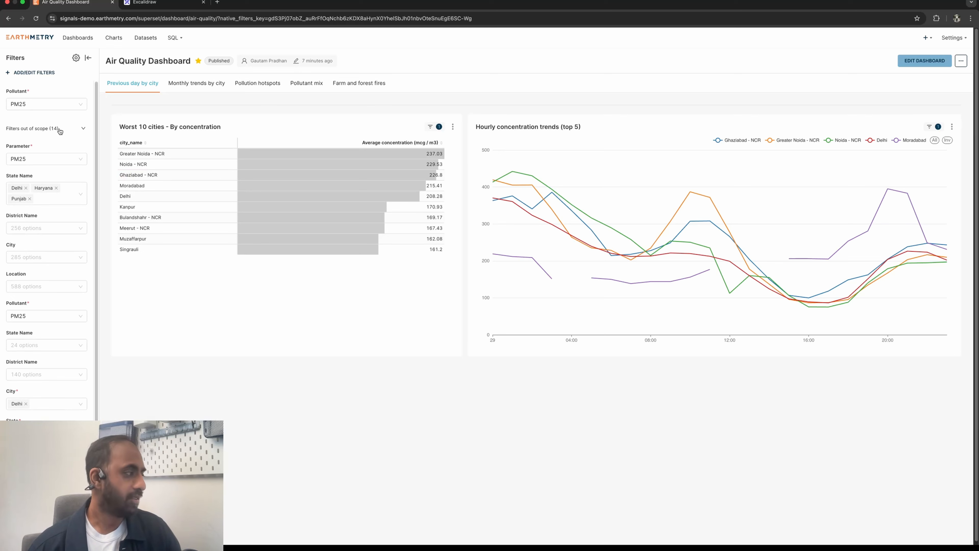
click(60, 130)
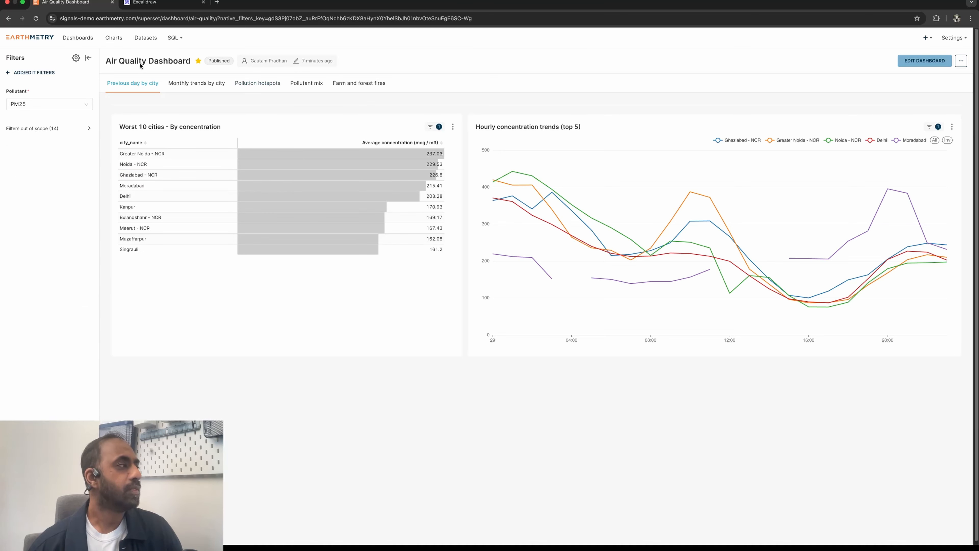
- Examine the migrated filter-box note of the Pollution hotspots view in dashboard edit mode and discard the edit session
click(257, 83)
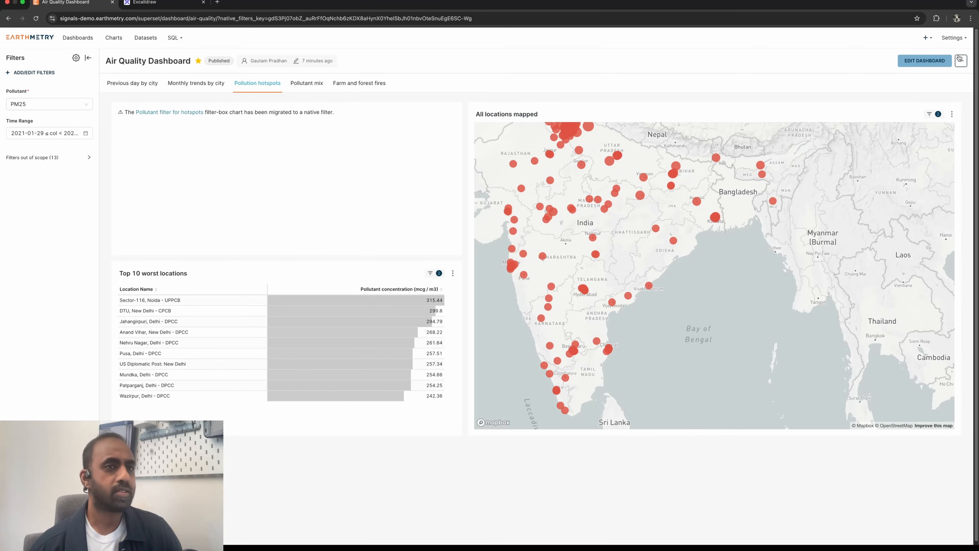
click(925, 63)
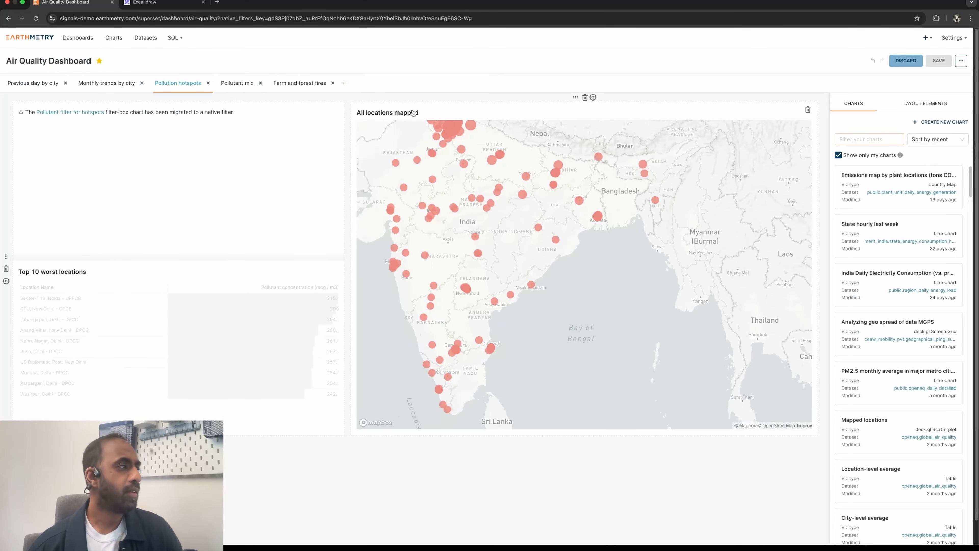
mouse_move(330, 118)
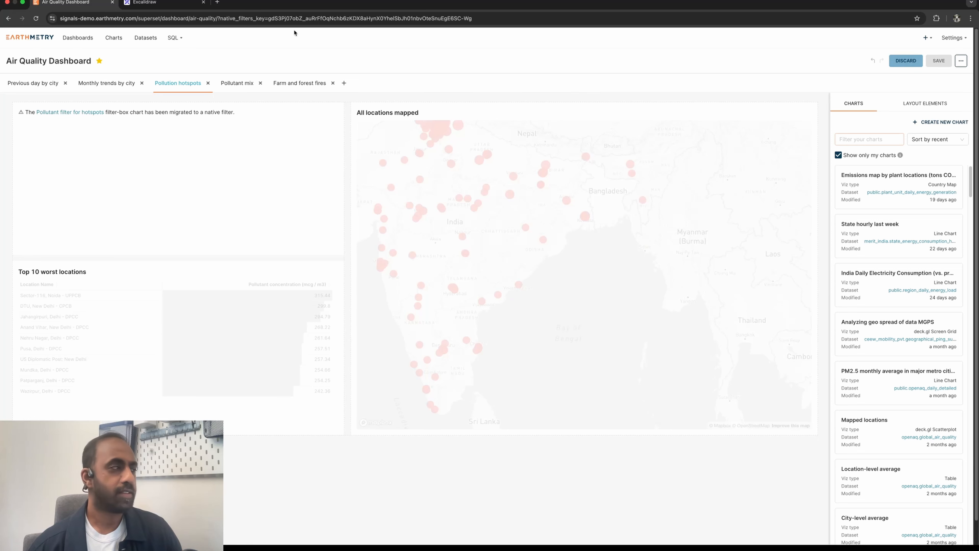
click(905, 61)
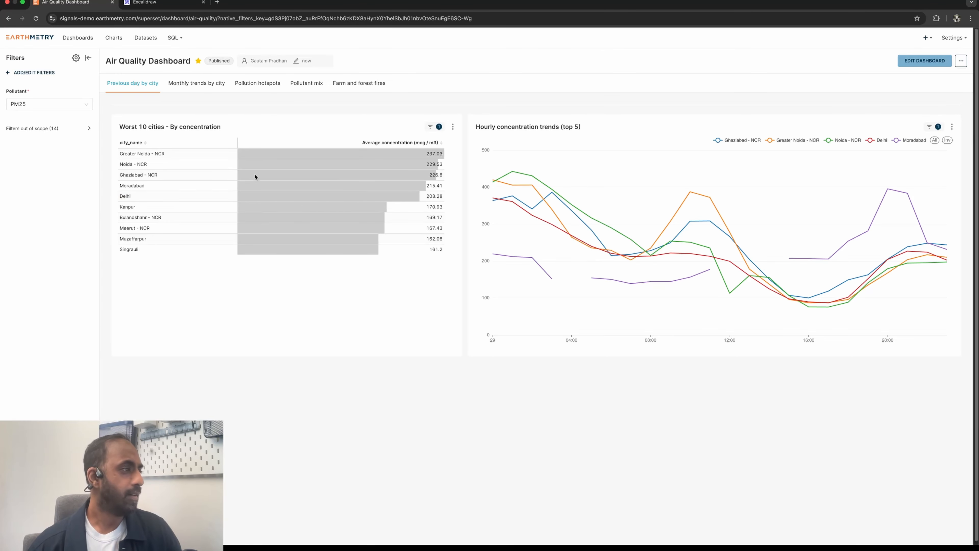
- Review the list of changes in Excalidraw and return to the Air Quality Dashboard in Superset
mouse_move(257, 177)
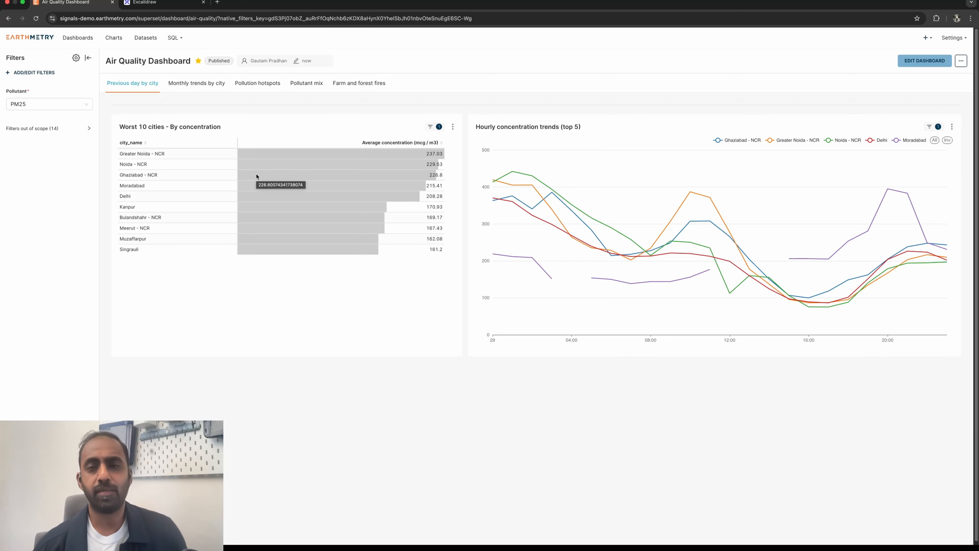
key(ctrl+Tab)
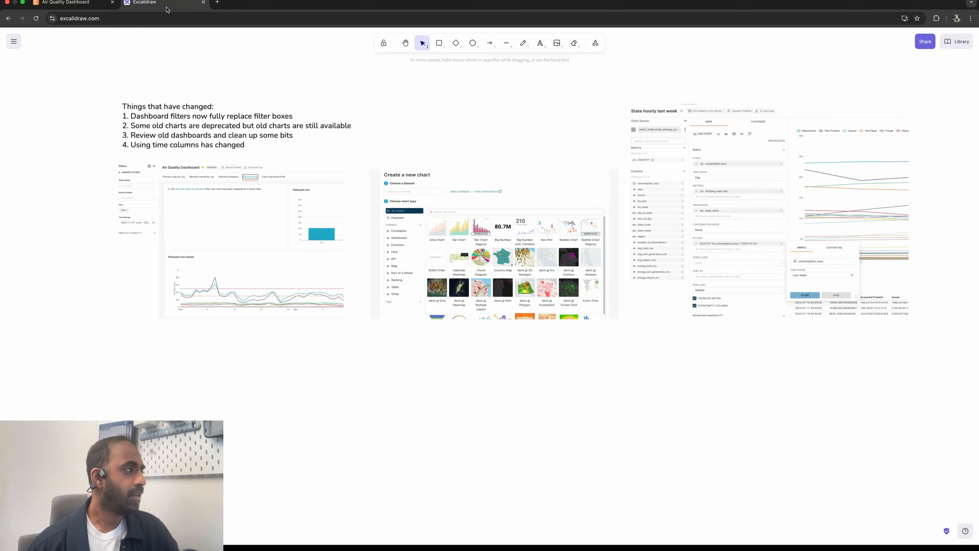
click(79, 8)
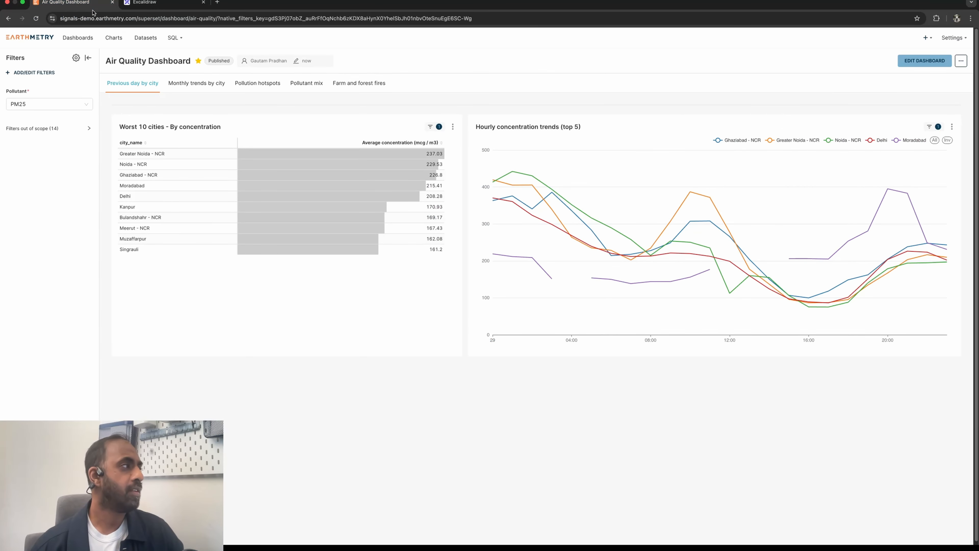
- Start a new chart and look through all available chart types, including the deprecated ones
mouse_move(925, 37)
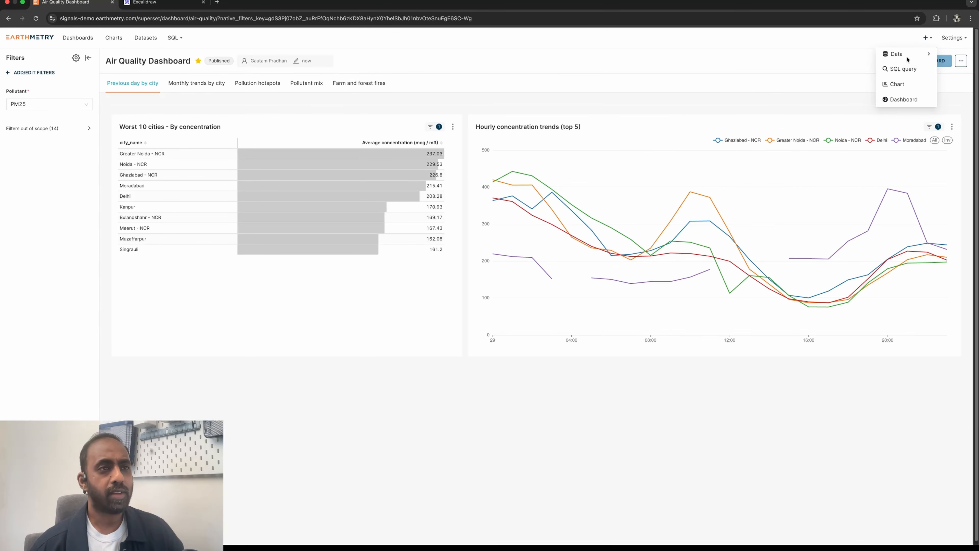
click(902, 88)
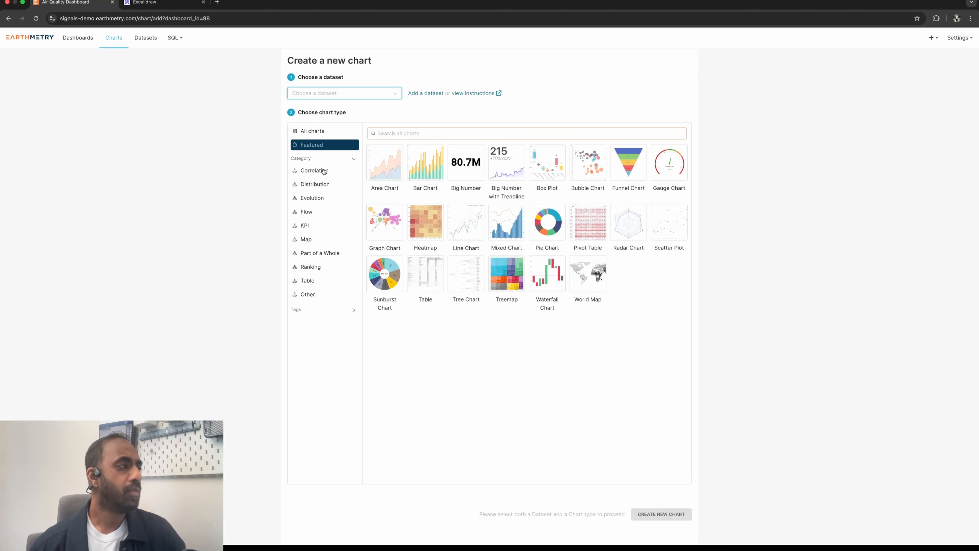
click(315, 132)
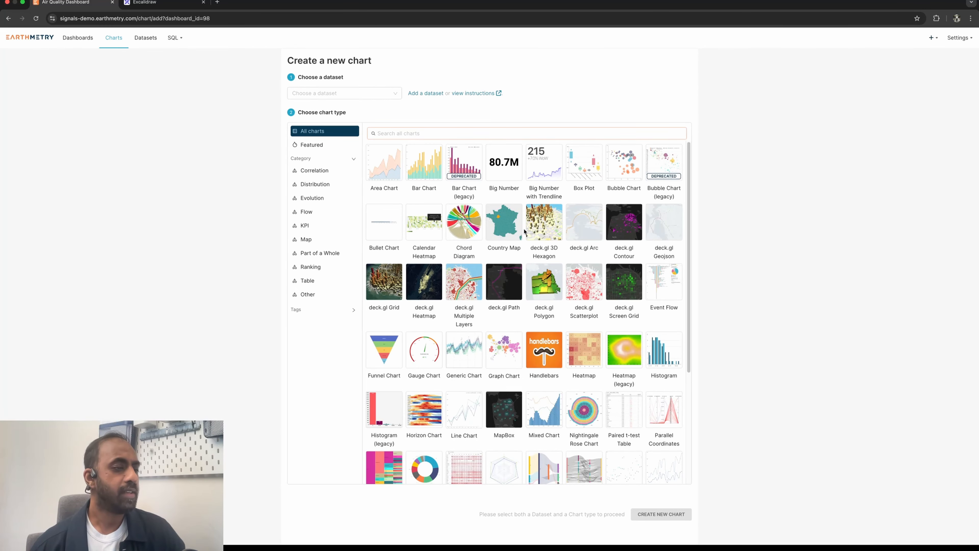
scroll(524, 231, down, 4)
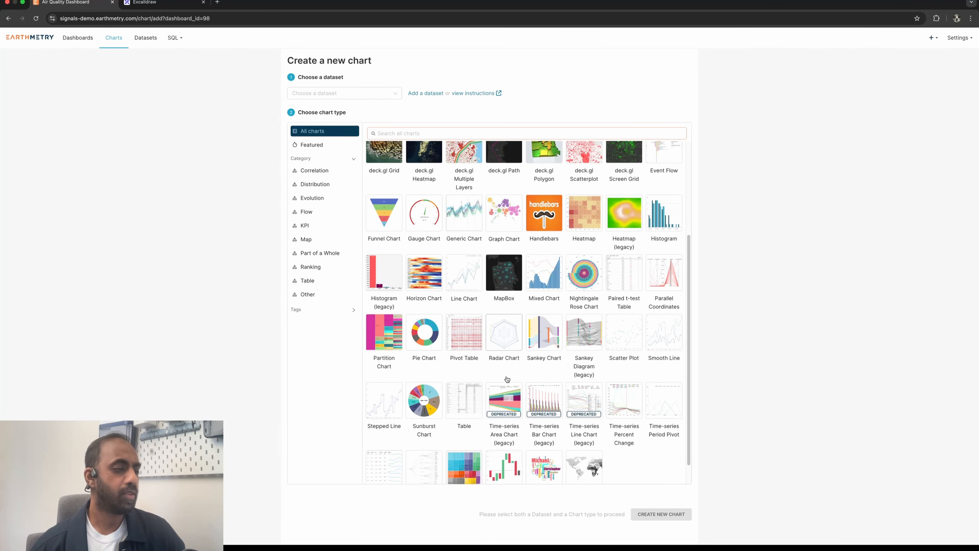
scroll(540, 386, up, 4)
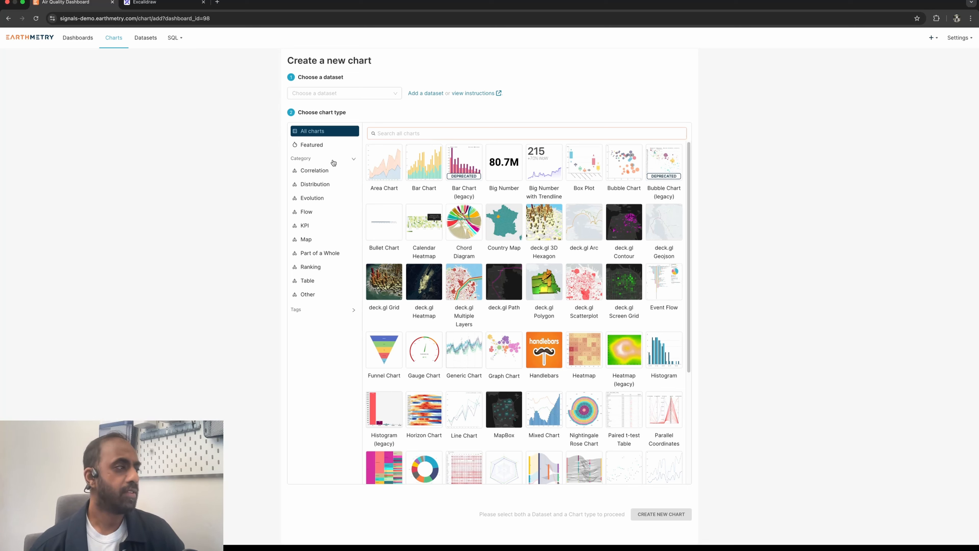
- Browse the Correlation, Distribution and Evolution chart categories and look through the chart tags
click(318, 174)
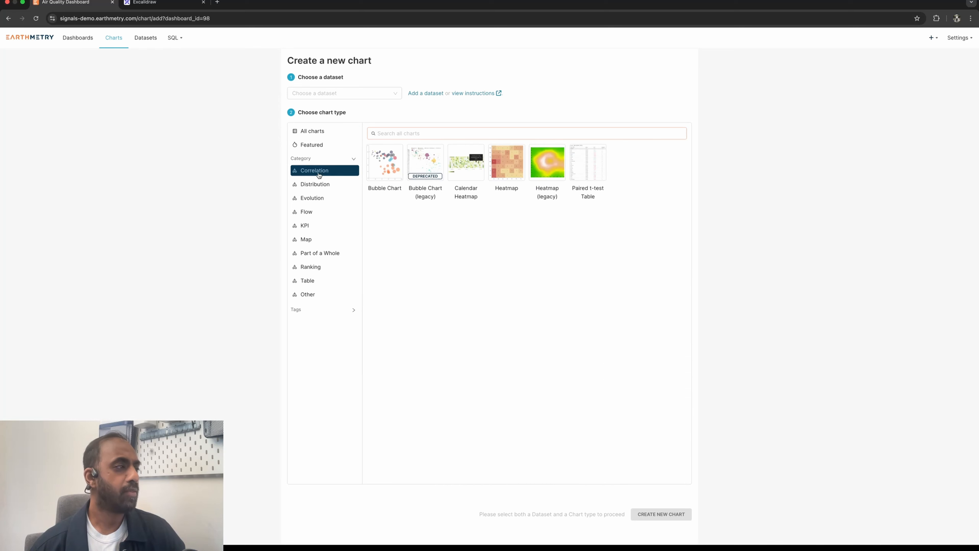
click(318, 187)
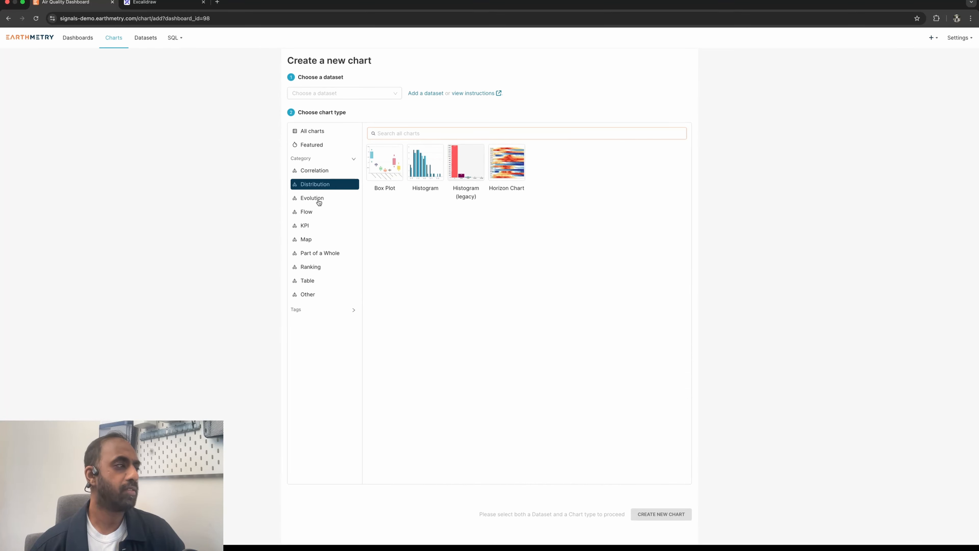
click(318, 198)
click(339, 315)
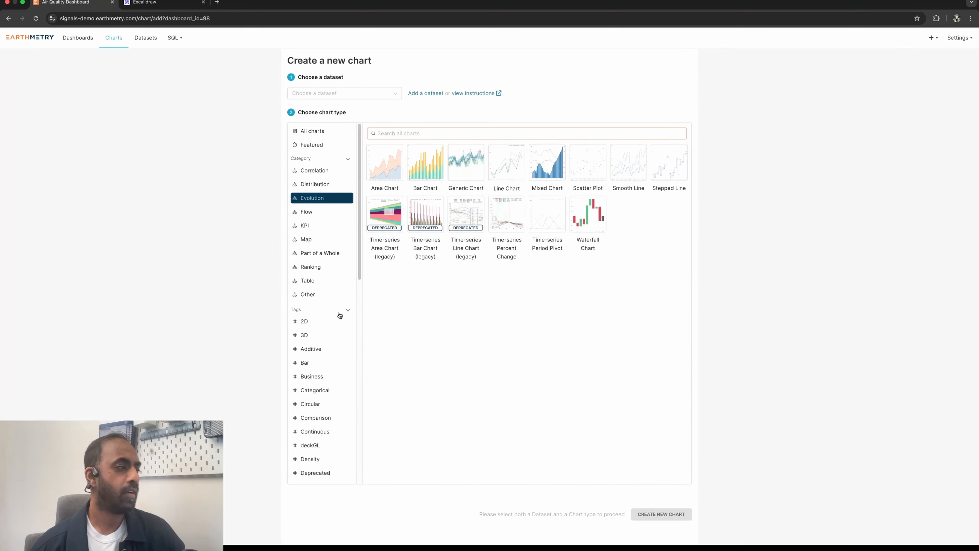
scroll(333, 350, down, 10)
scroll(330, 350, down, 2)
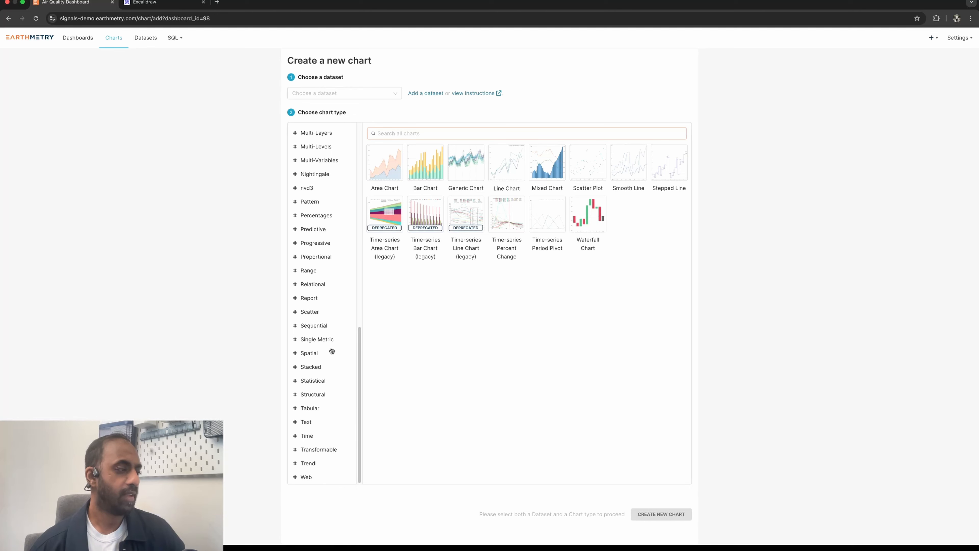
scroll(326, 366, up, 10)
scroll(325, 367, up, 2)
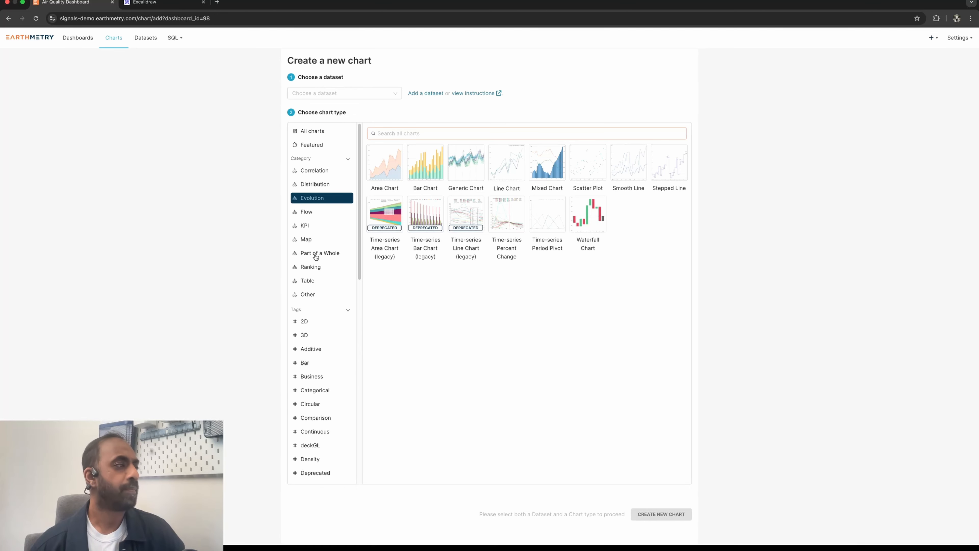
- Create a Line Chart based on the state_daily_energy_consumption dataset
click(354, 93)
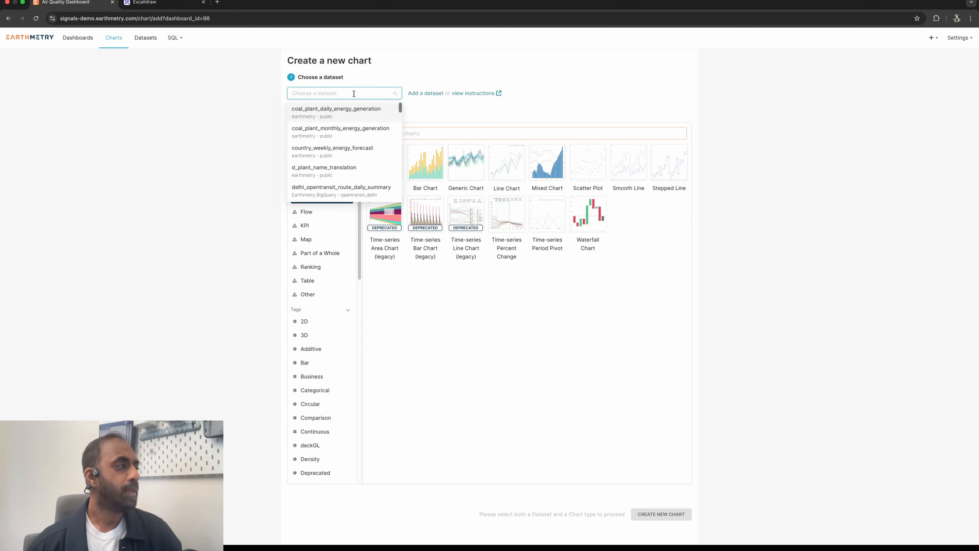
text(state)
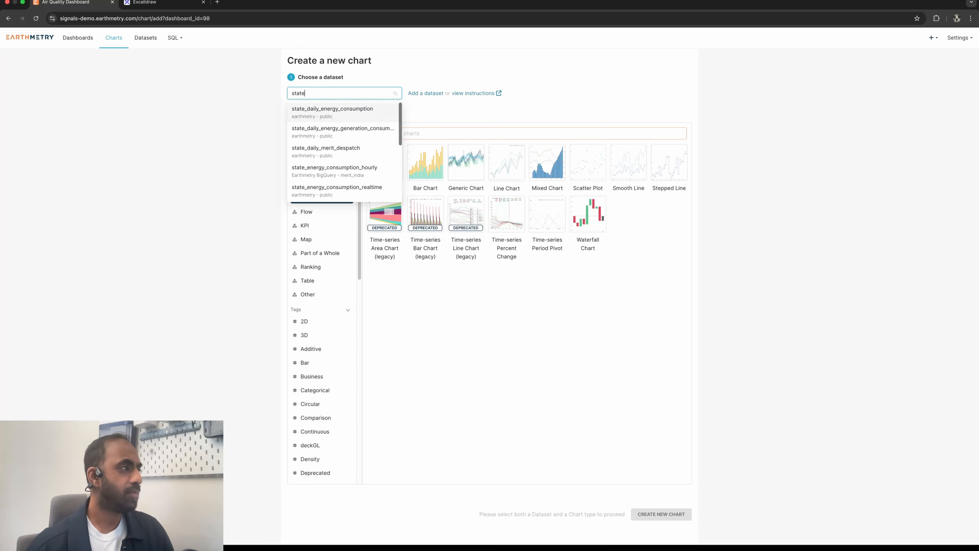
click(349, 108)
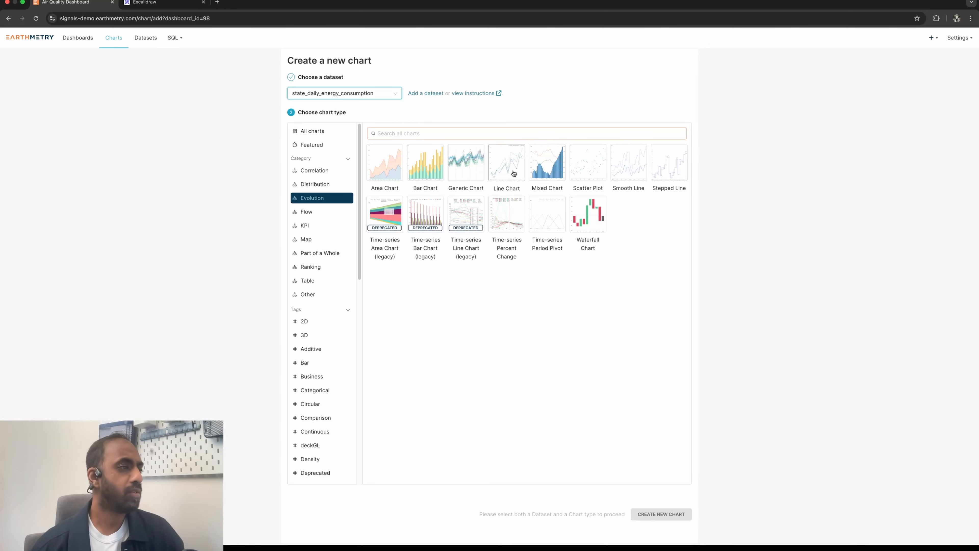
click(508, 164)
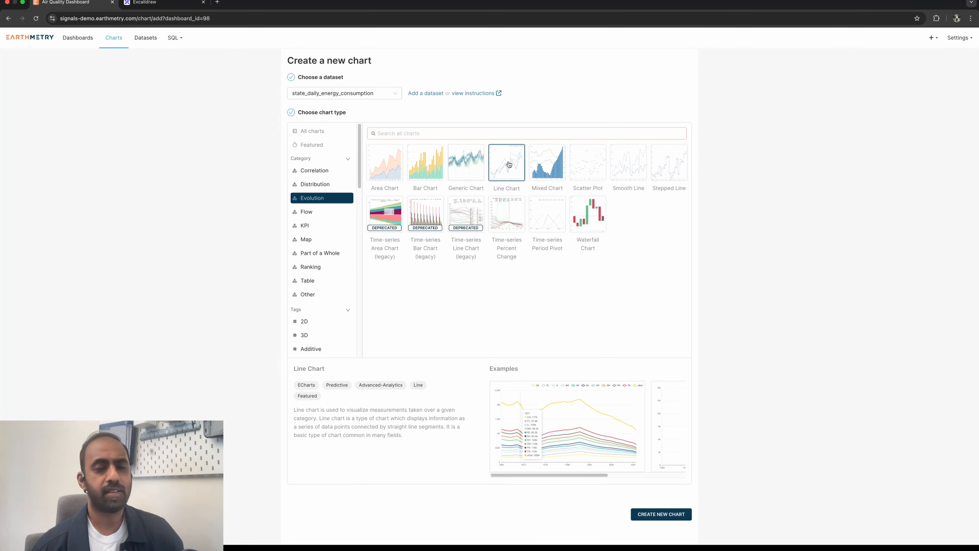
click(673, 515)
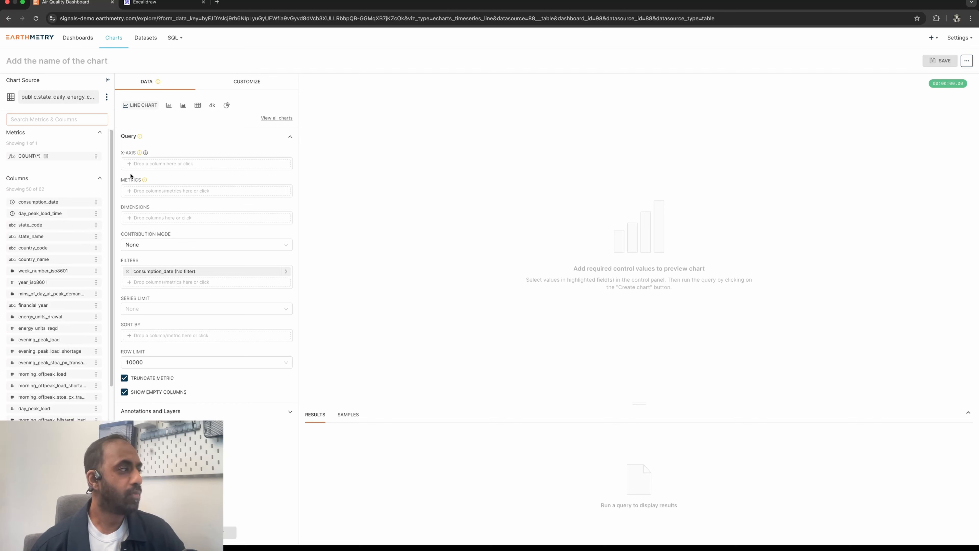
- Set the chart's x-axis to the consumption_date column with a time grain of Day
click(190, 163)
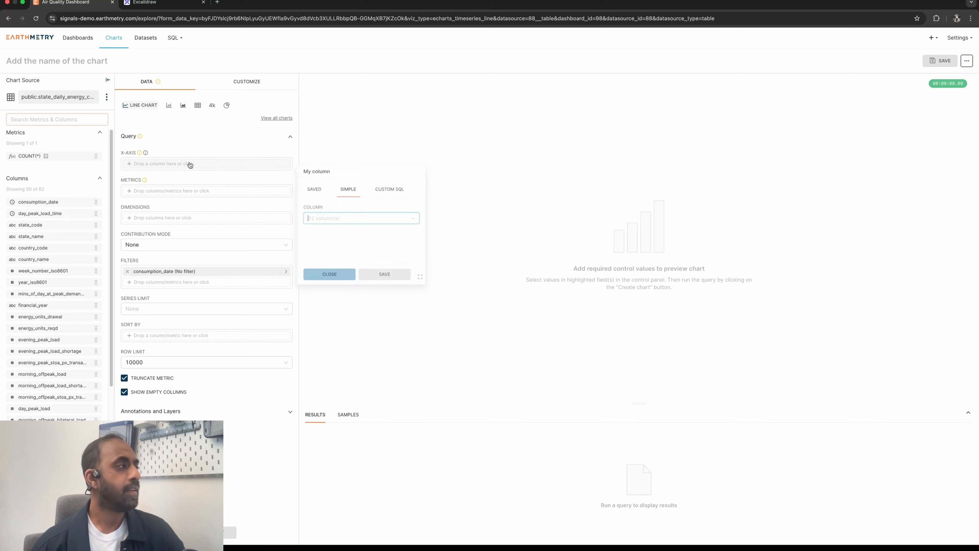
click(376, 223)
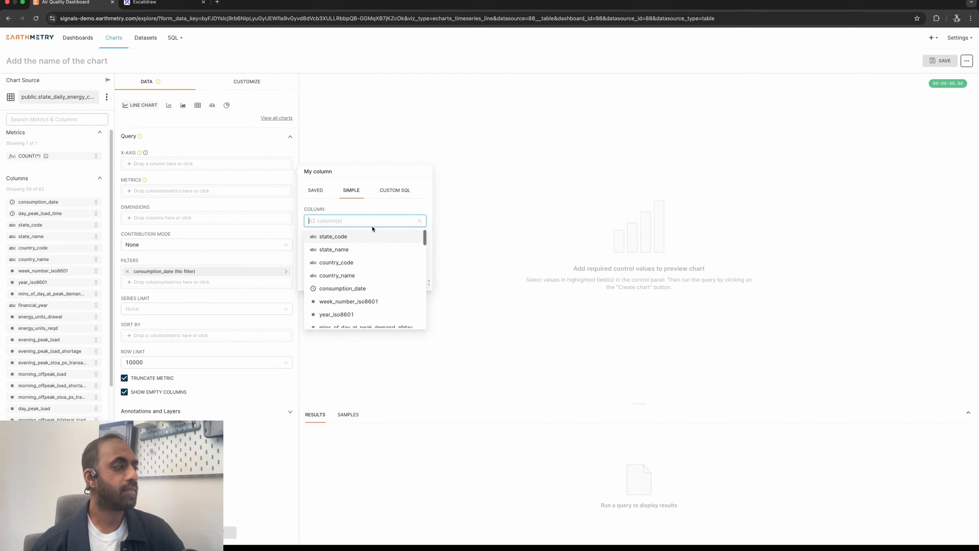
click(374, 290)
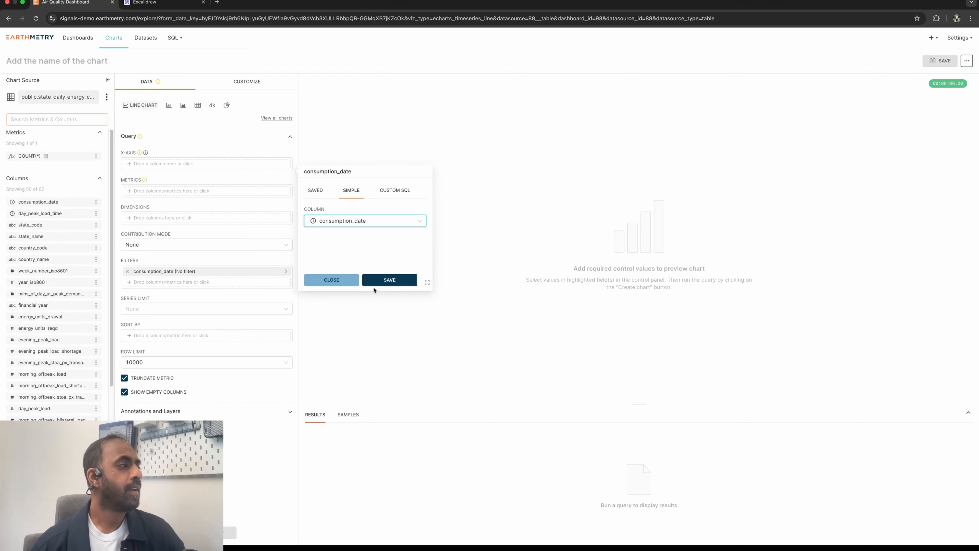
click(388, 284)
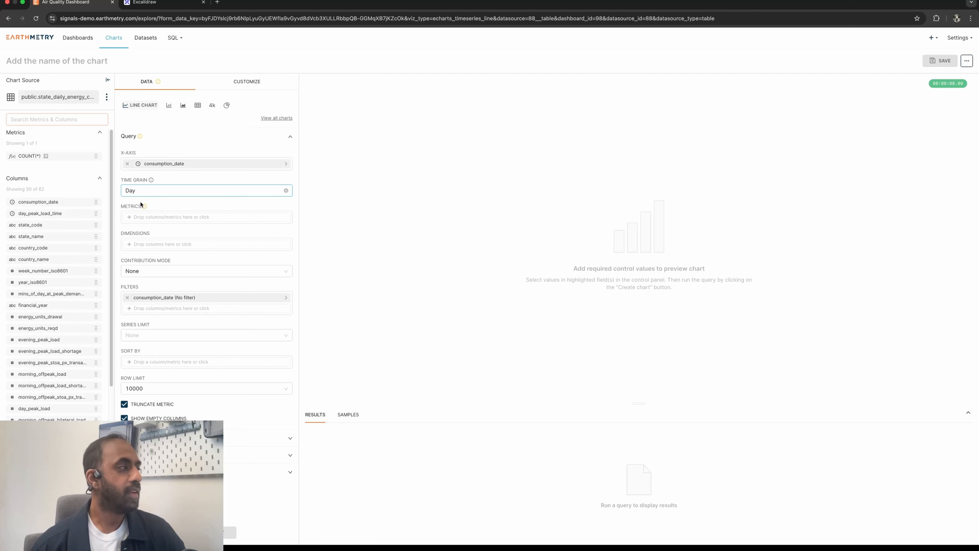
click(195, 191)
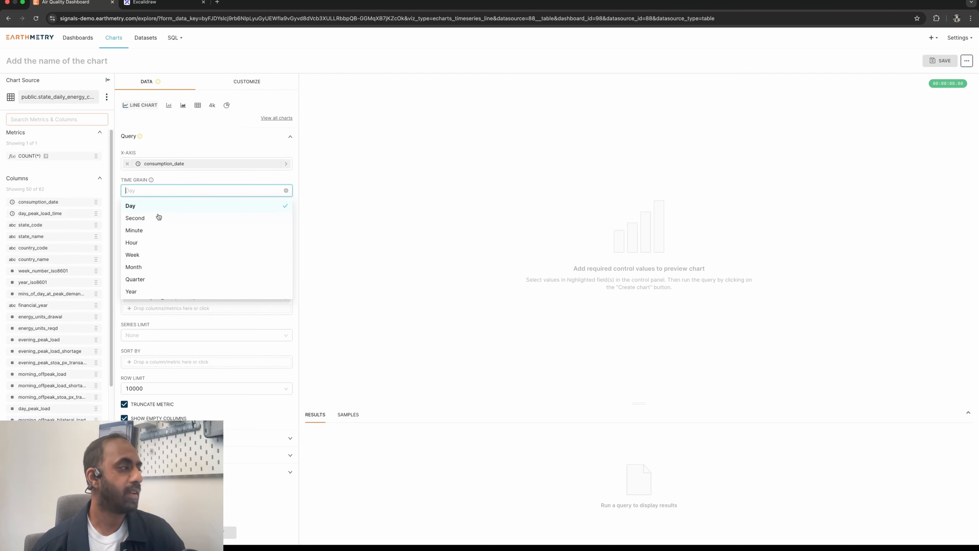
click(187, 204)
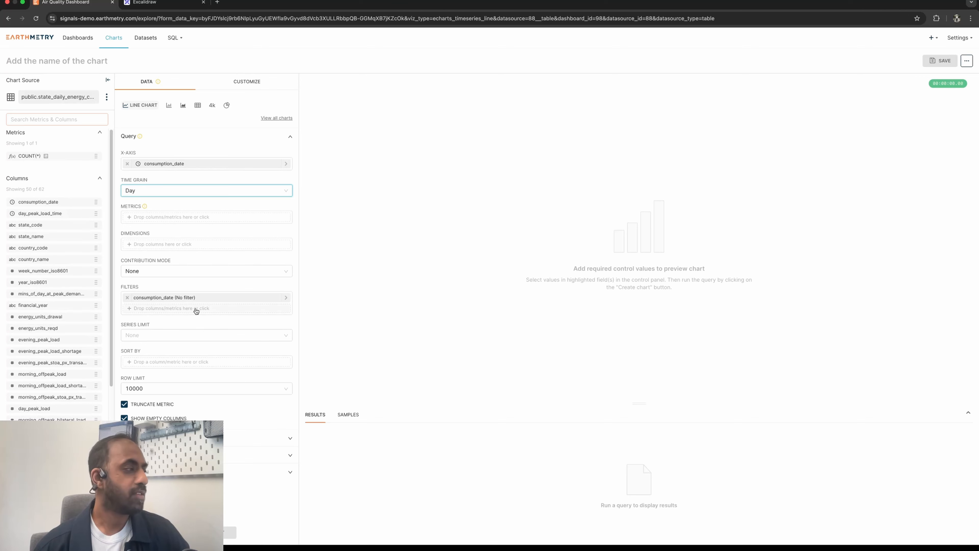
- Set the time range of the consumption_date filter to Last month and save the filter
click(198, 299)
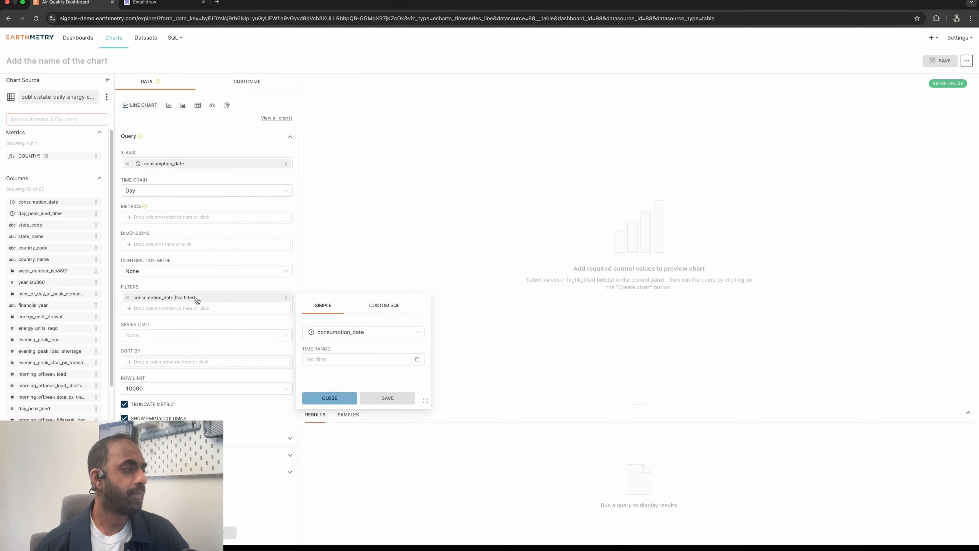
click(377, 359)
click(432, 119)
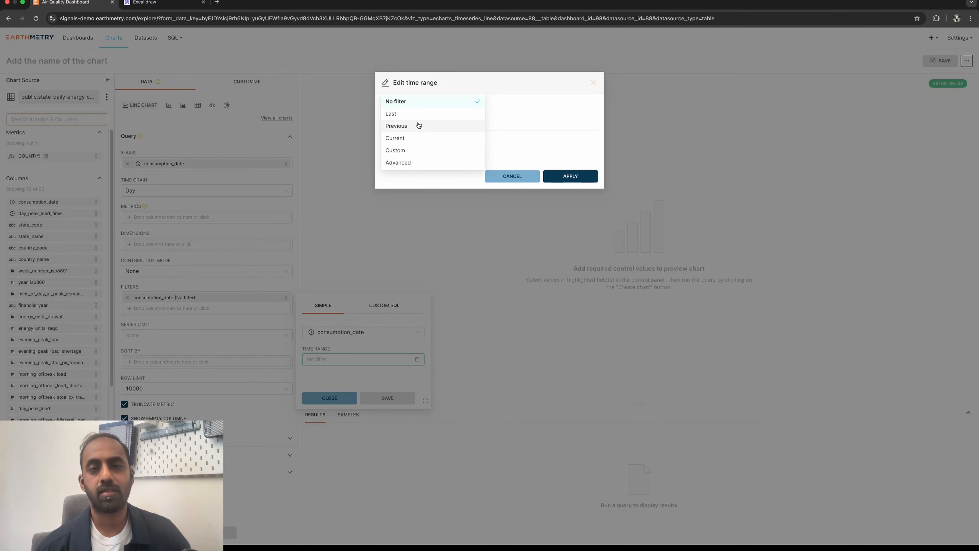
click(431, 113)
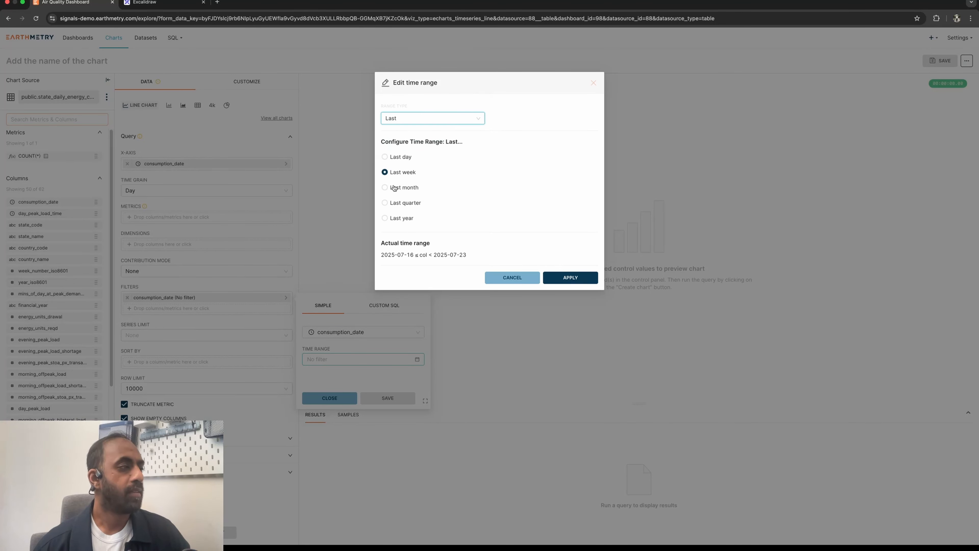
click(384, 188)
click(385, 203)
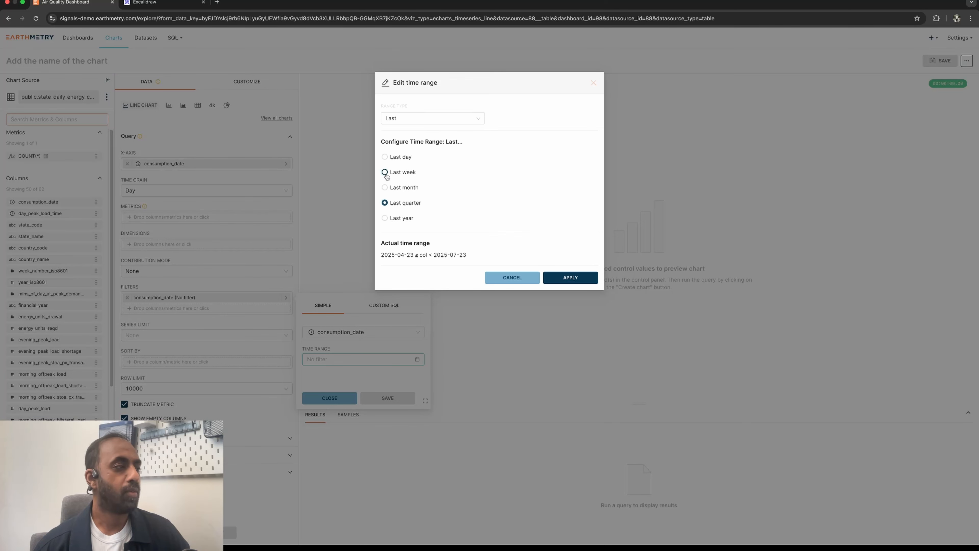
click(385, 172)
click(385, 187)
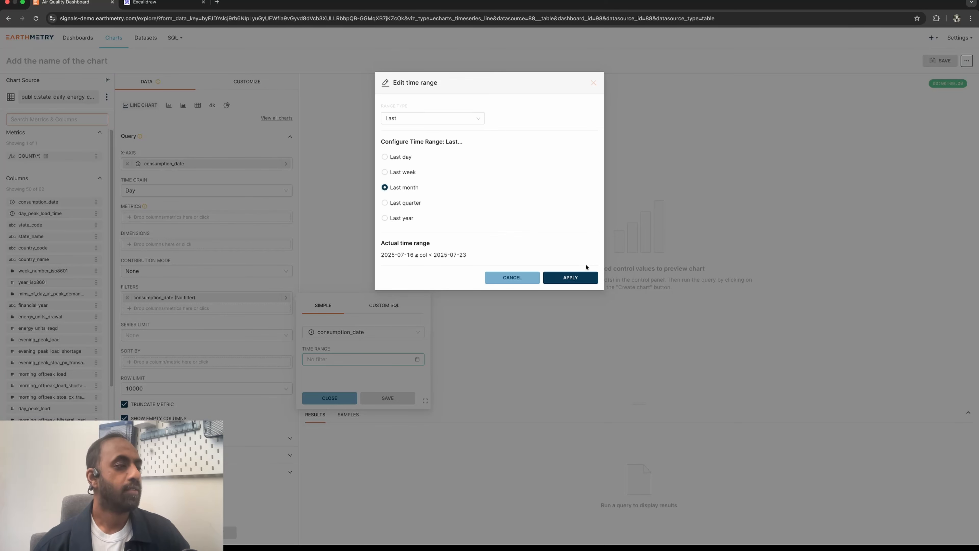
click(570, 278)
click(401, 401)
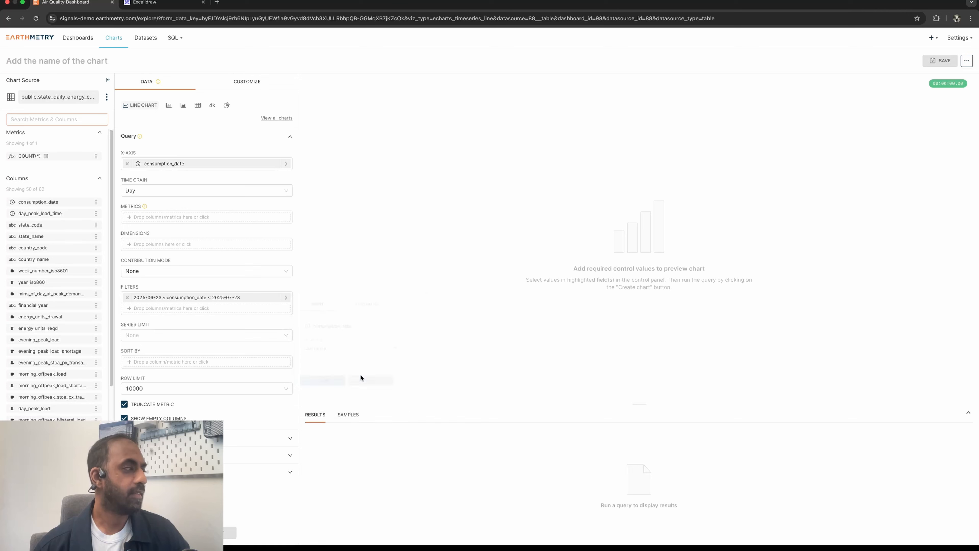
- Add the SUM of energy_units_supplied_nldc as the metric and create the chart
click(201, 217)
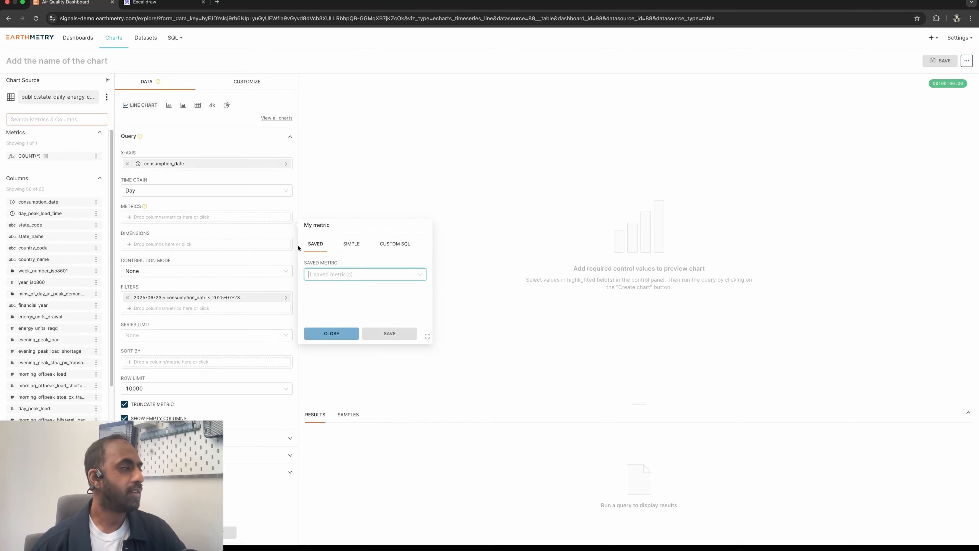
click(351, 245)
click(368, 279)
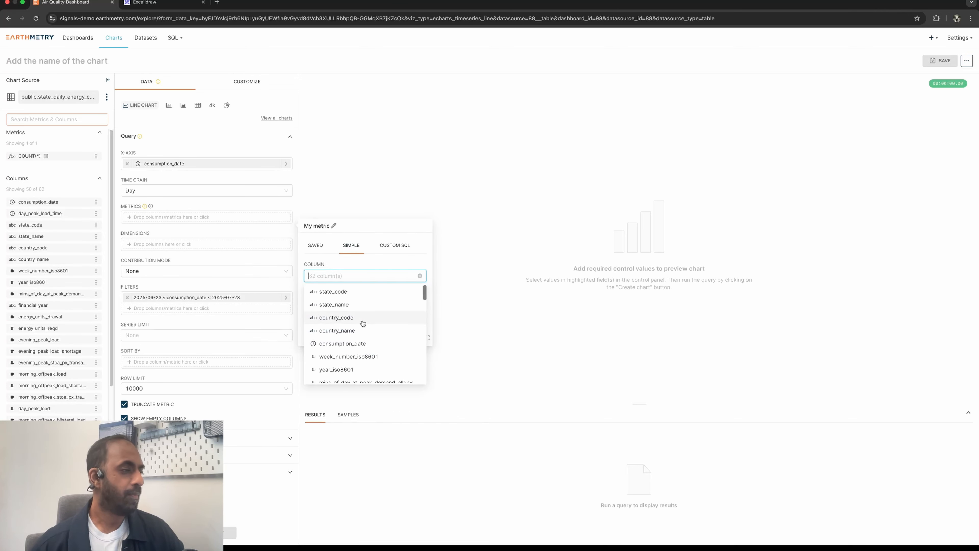
text(en)
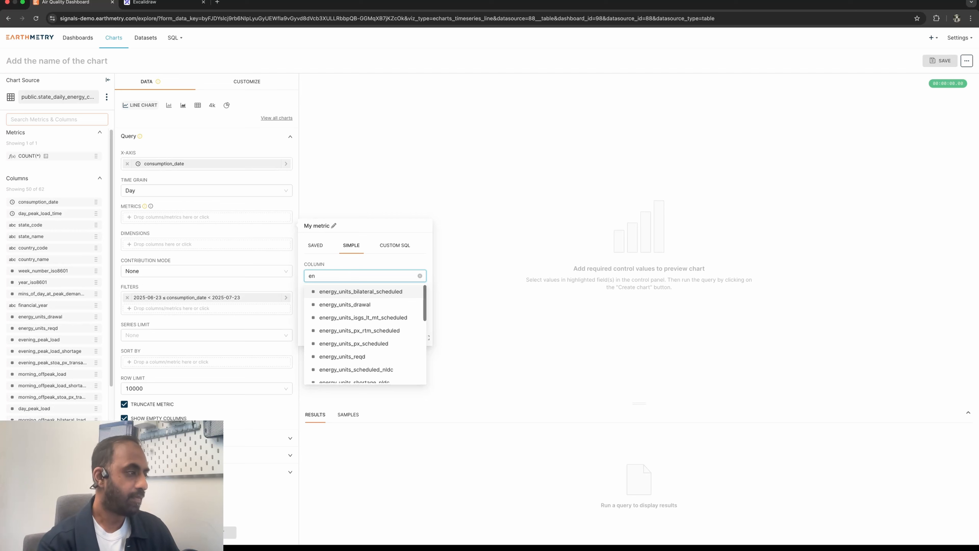
text(ergy)
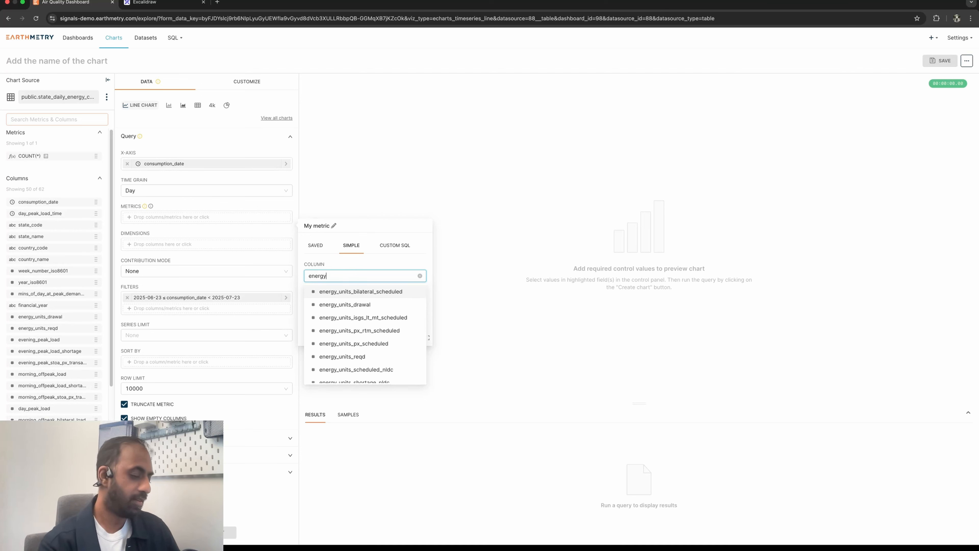
text(_unit)
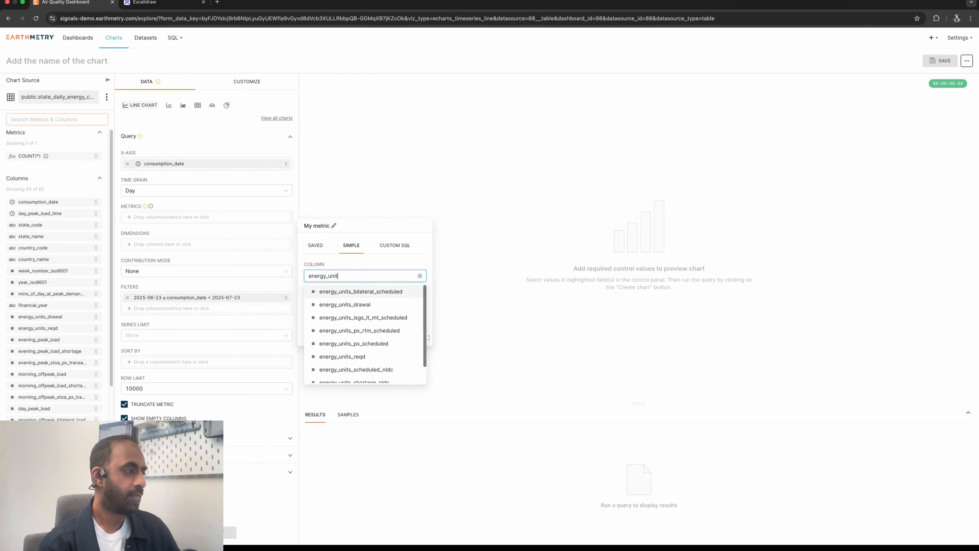
text(_su)
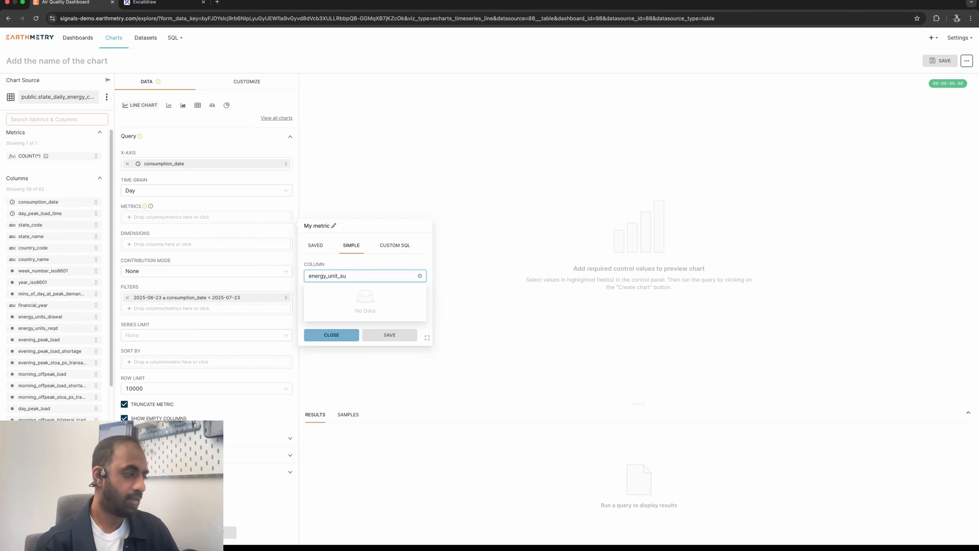
key(BackSpace)
key(BackSpace)
key(BackSpace)
text(s_)
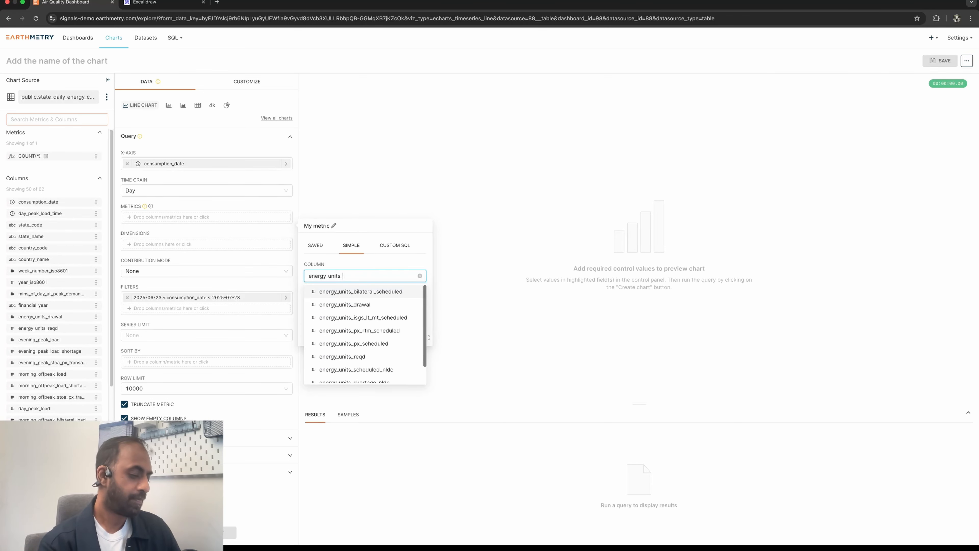
text(sup)
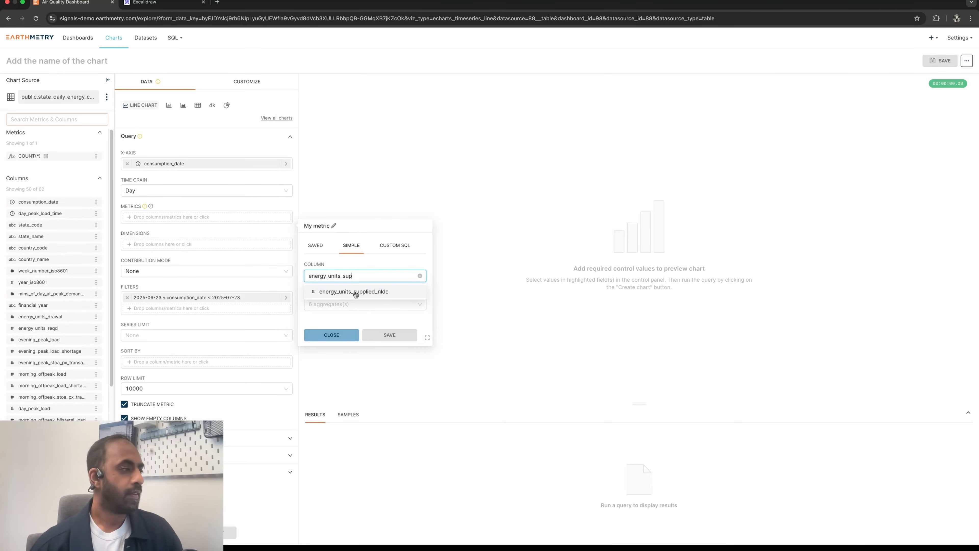
click(355, 292)
click(354, 304)
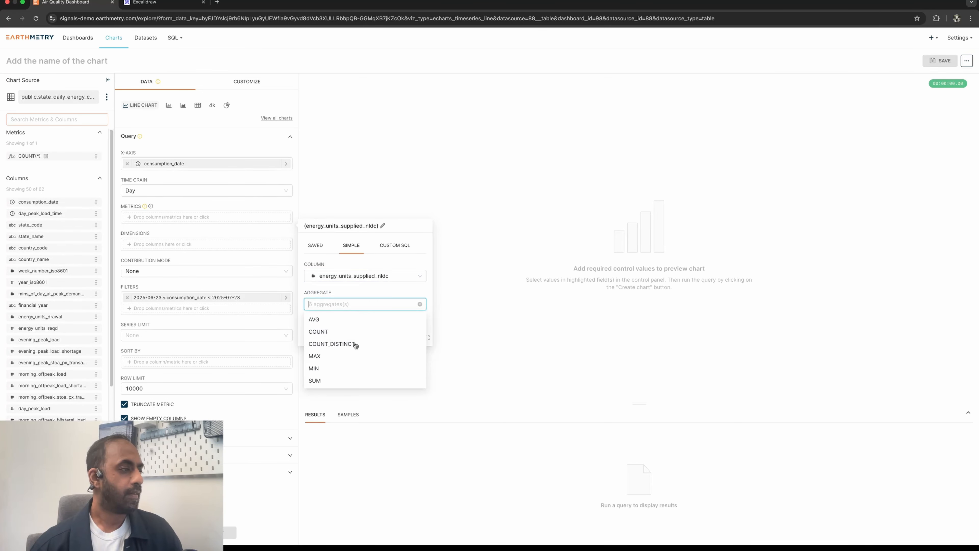
click(346, 382)
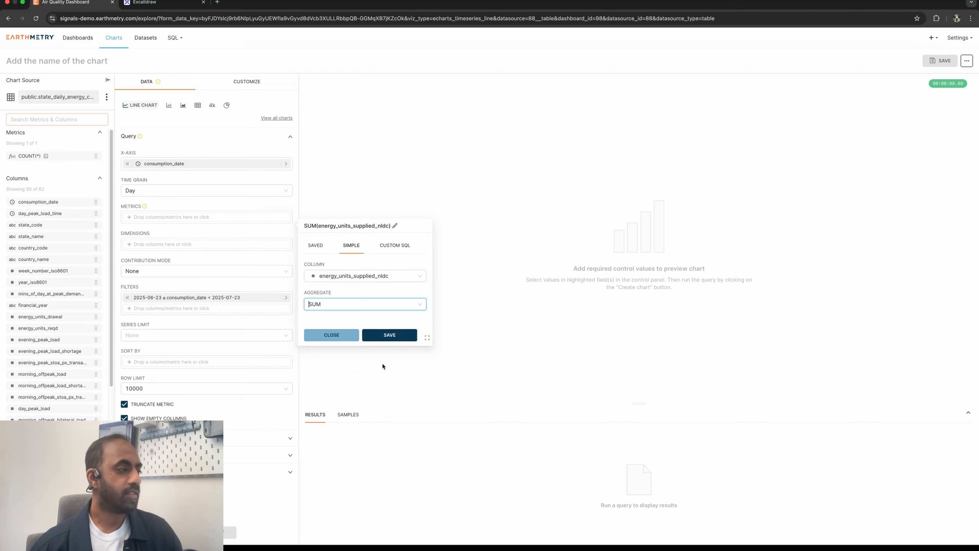
click(385, 340)
click(230, 532)
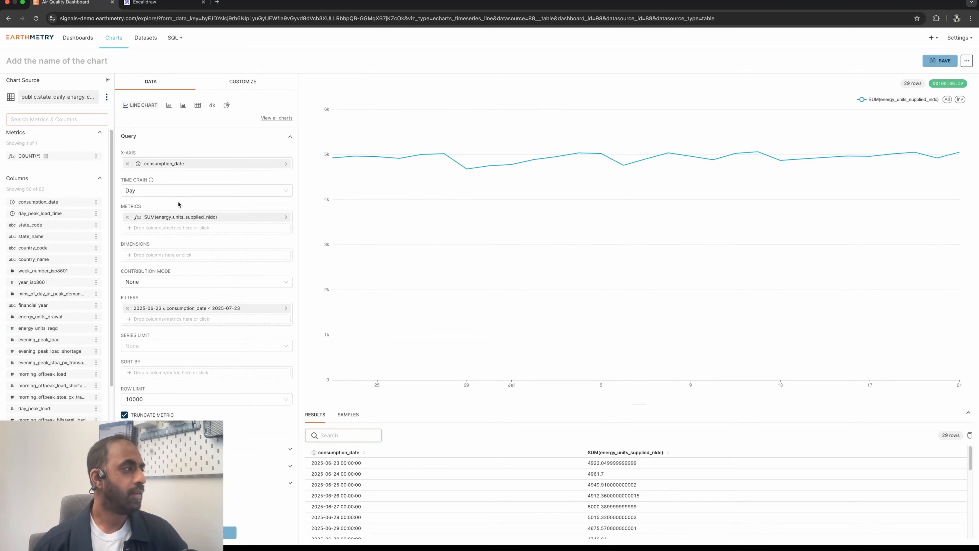
- Look through the line chart's customization options and switch to the list of changes in Excalidraw
click(240, 81)
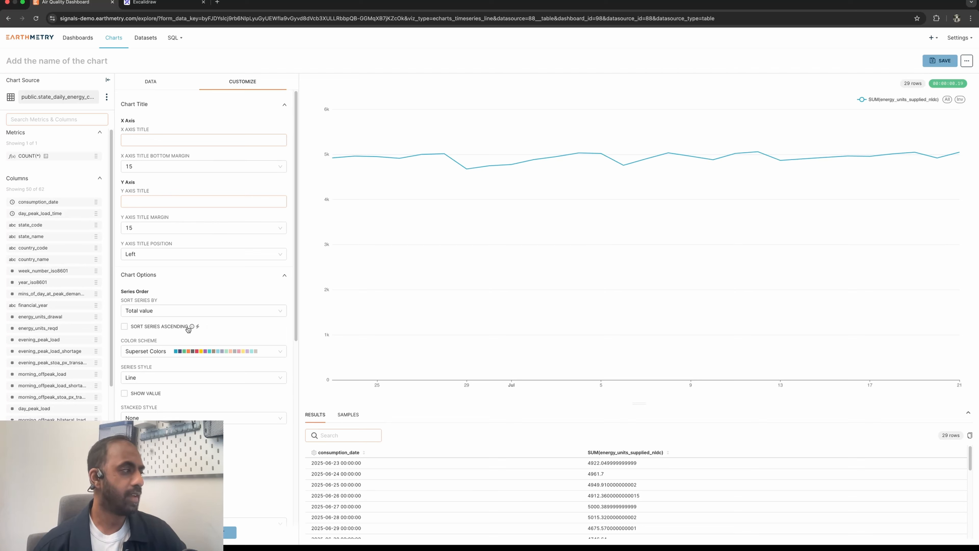
scroll(231, 359, down, 8)
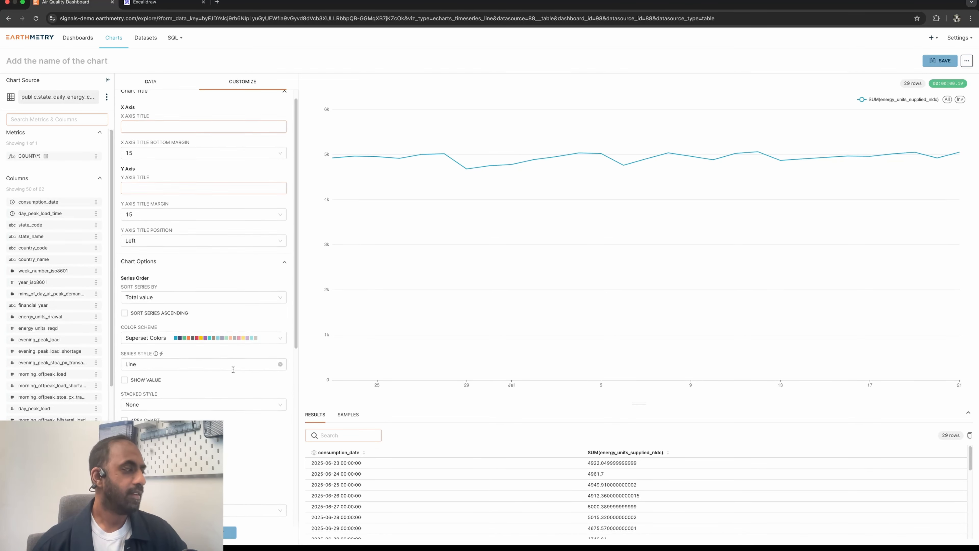
scroll(233, 368, down, 2)
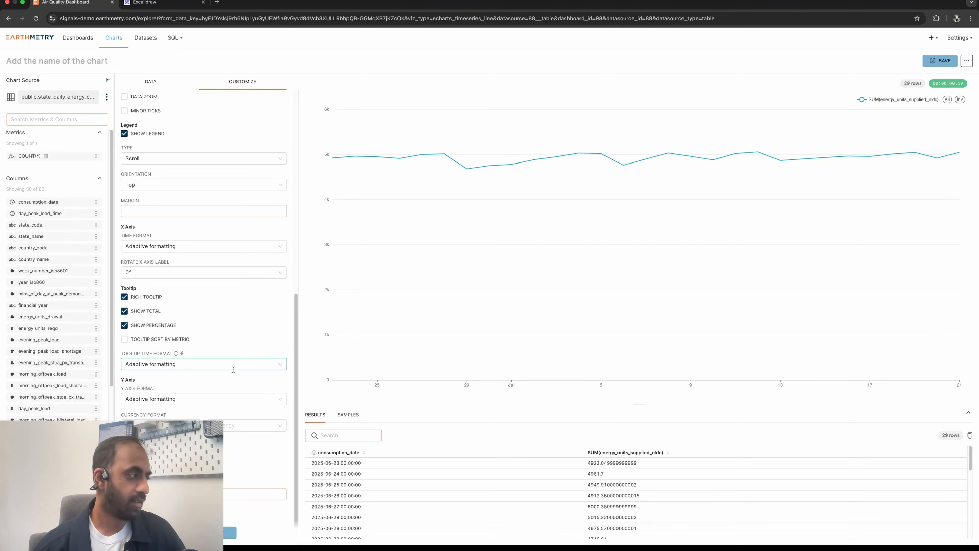
scroll(233, 369, up, 10)
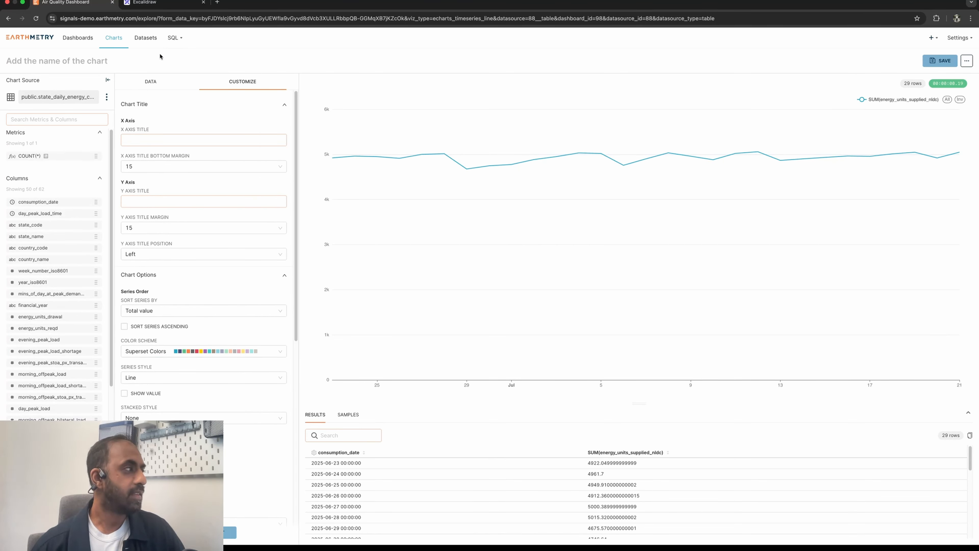
click(156, 82)
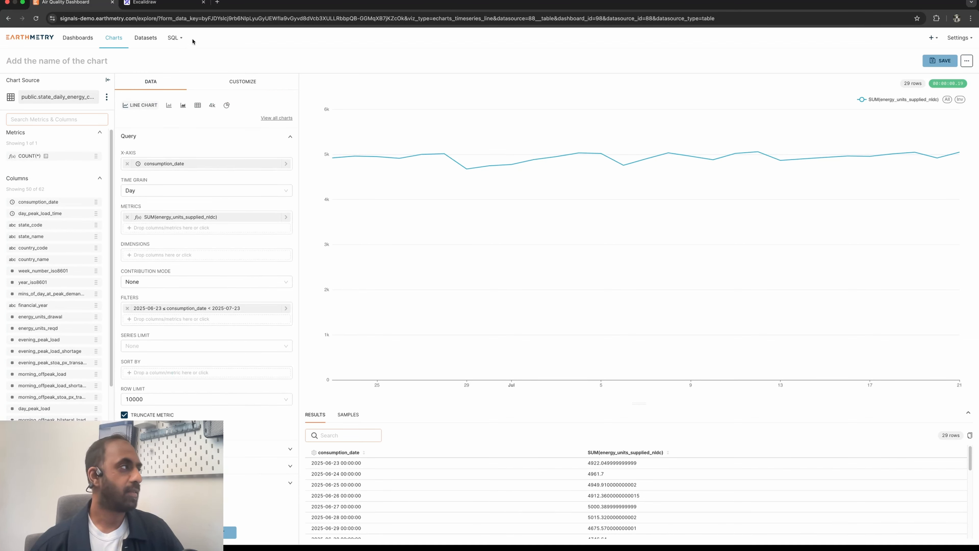
click(168, 5)
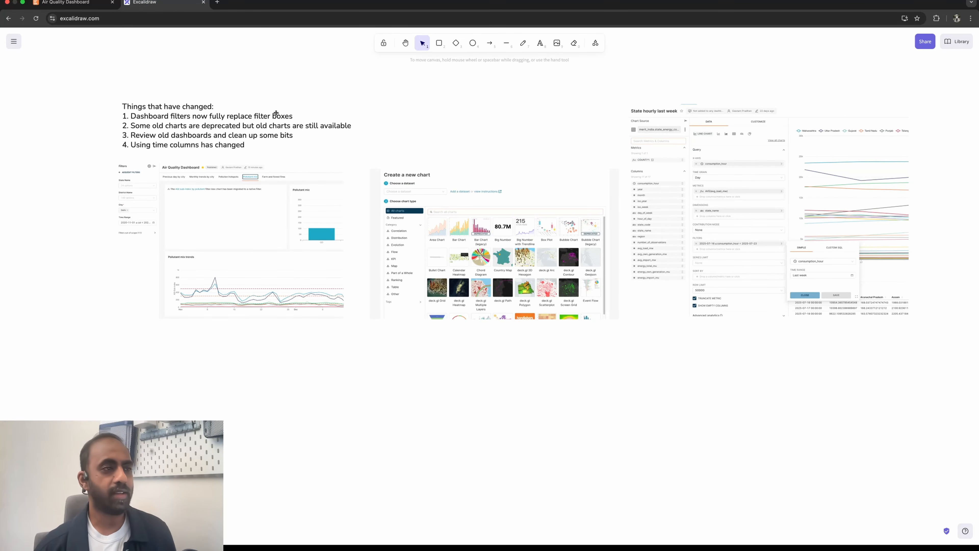